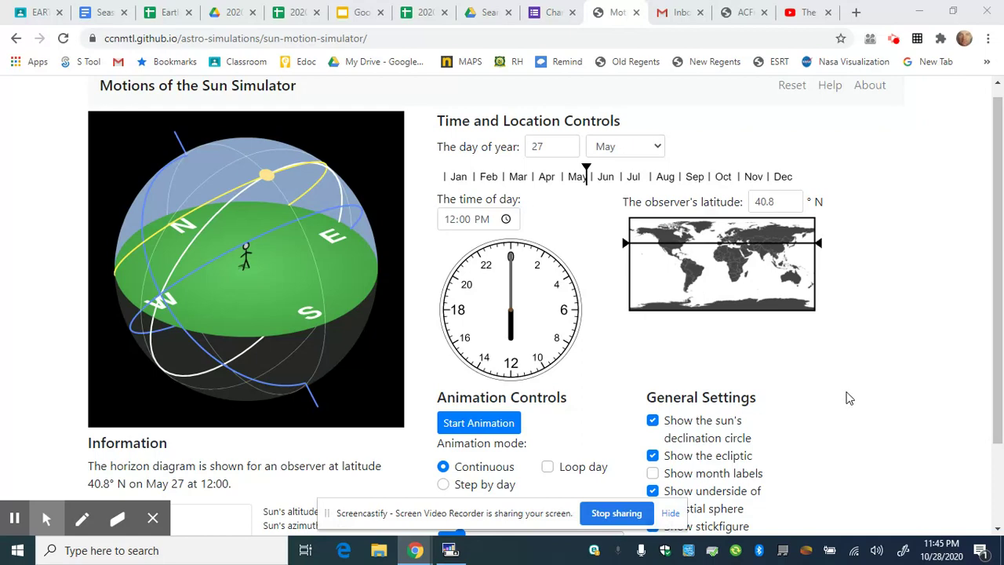
Uncheck 'Show the ecliptic' and 'Show underside of celestial sphere' in the options.
scroll(888, 400, "down", 1)
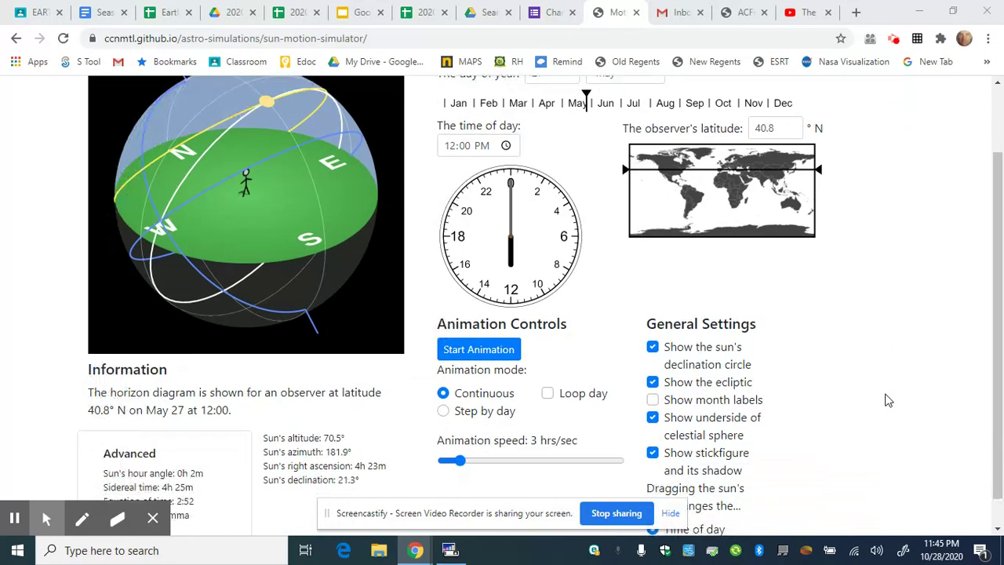
left_click(653, 383)
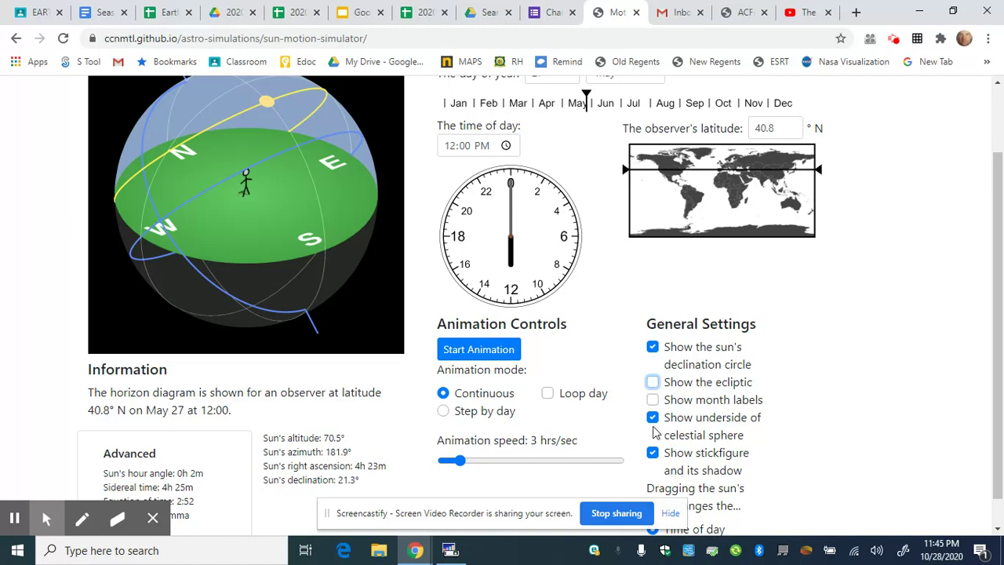
left_click(653, 419)
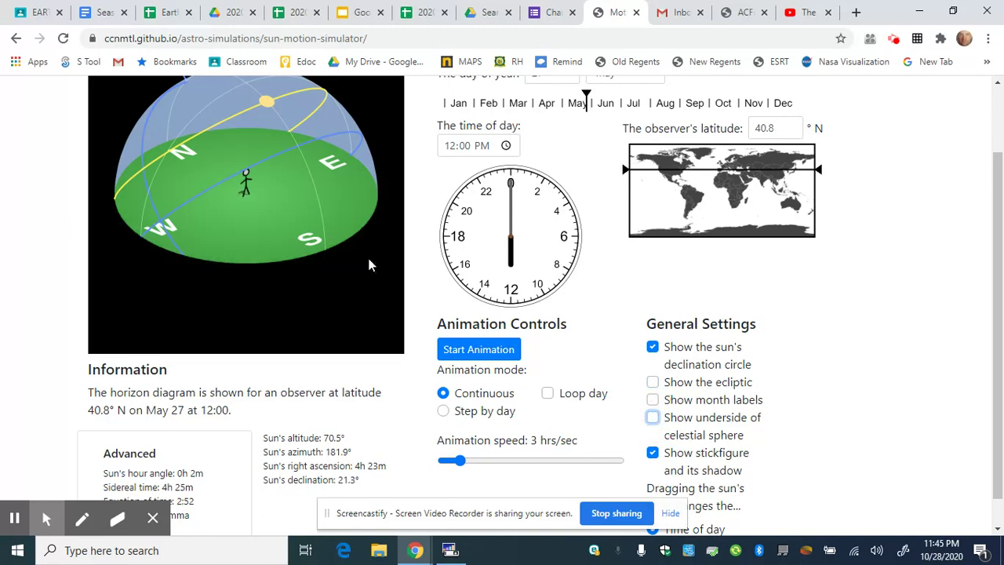
scroll(309, 296, "up", 1)
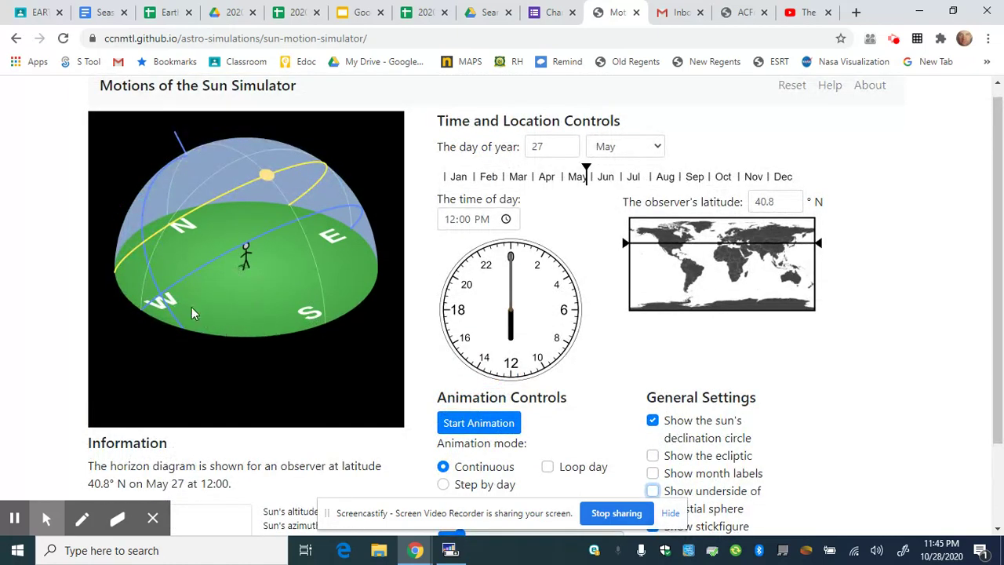
mouse_move(137, 281)
Orbit the sky model through a top-down view to a side view of the horizon dome.
left_click_drag(228, 305, 263, 295)
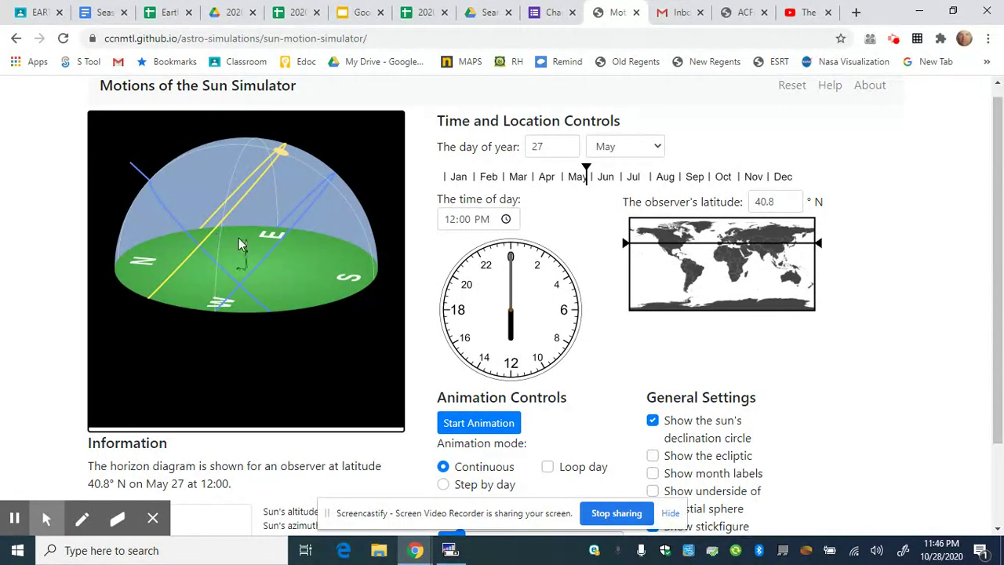
left_click_drag(312, 245, 248, 273)
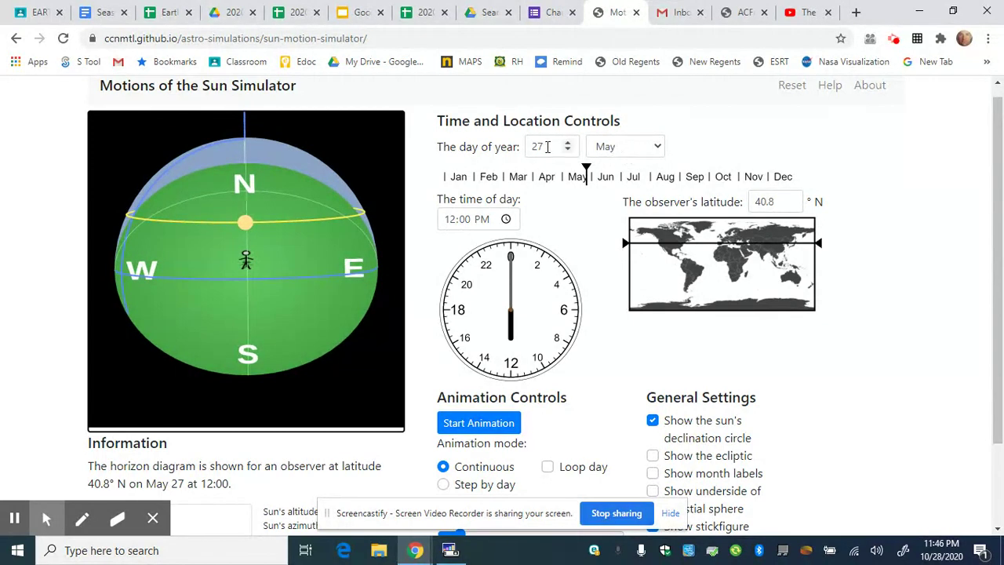
left_click_drag(200, 310, 273, 262)
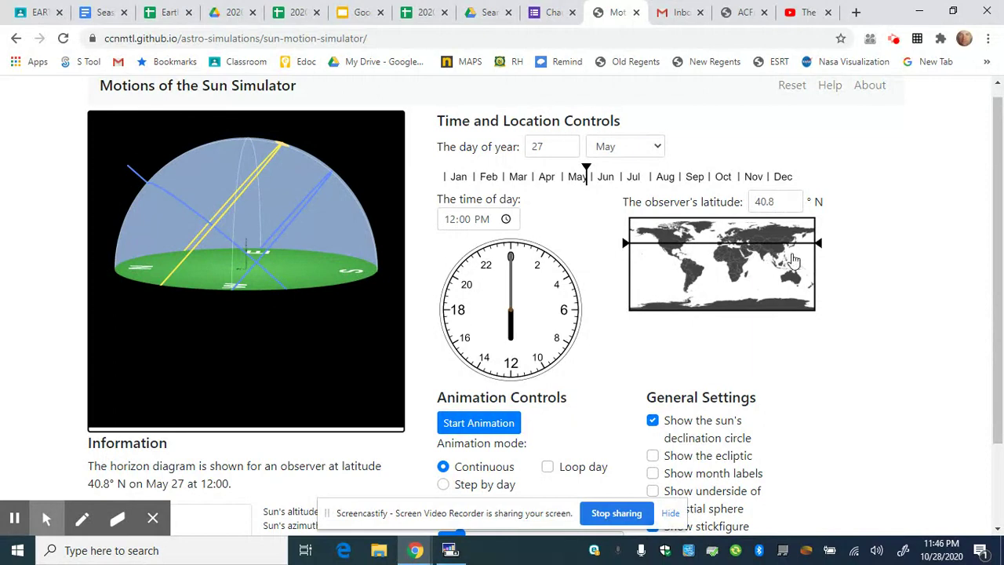
left_click_drag(820, 245, 822, 265)
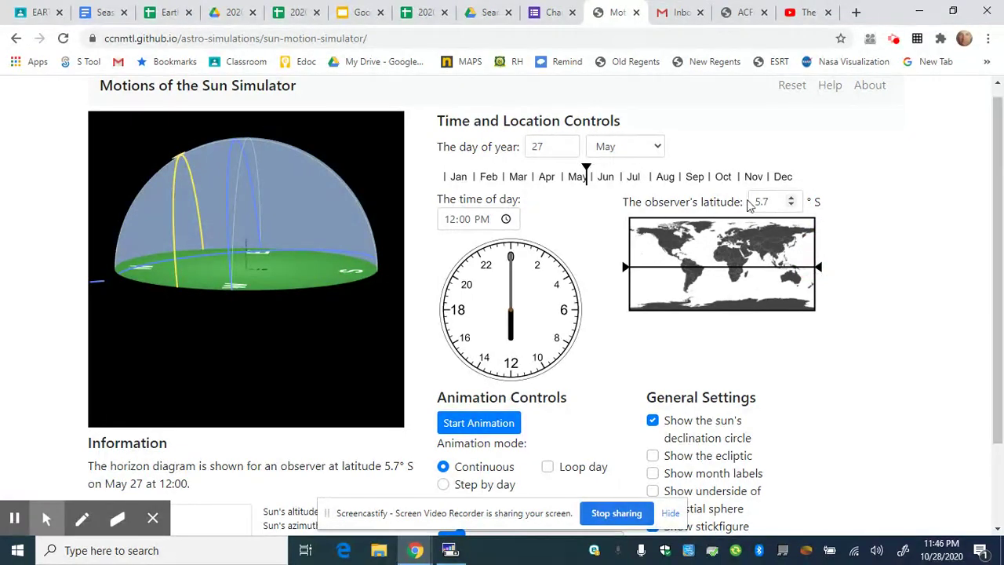
Step the observer's latitude up by tenths and drag the map marker northward.
left_click(792, 198)
left_click(792, 198)
left_click(792, 199)
left_click(792, 199)
left_click(792, 199)
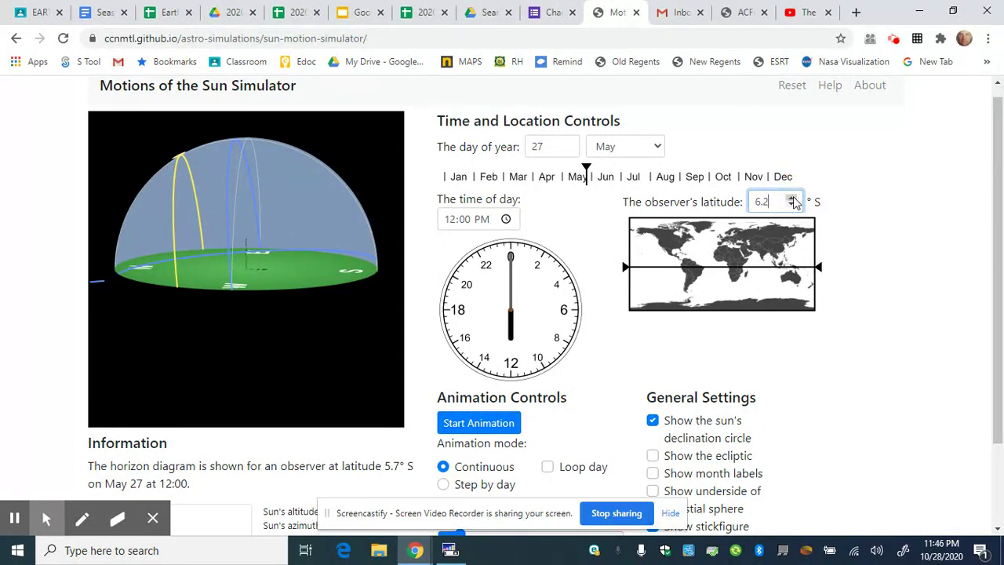
left_click(793, 199)
left_click_drag(821, 272, 821, 256)
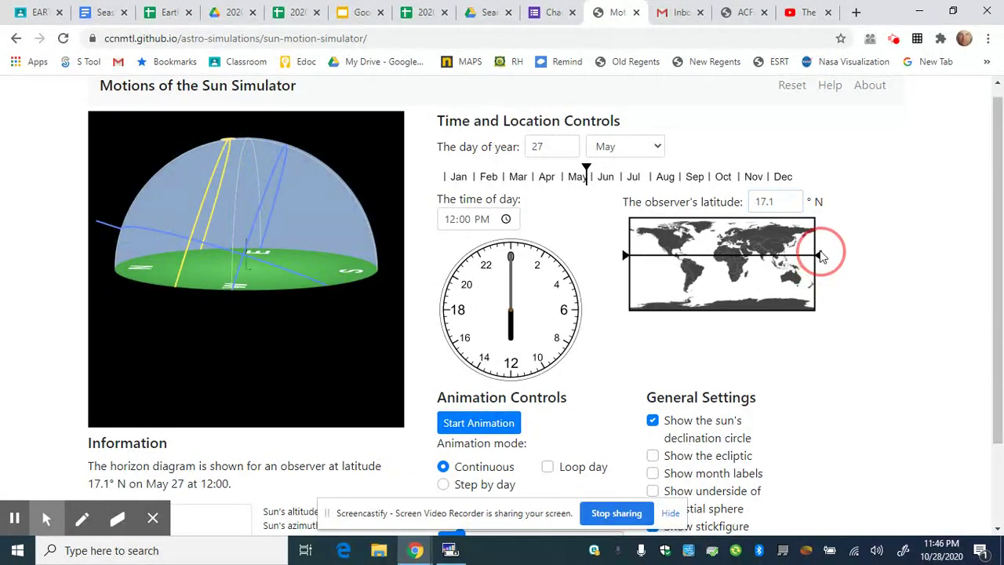
Enter 42.5 as the observer's latitude so it reads 42.5° N.
double_click(778, 203)
type("42")
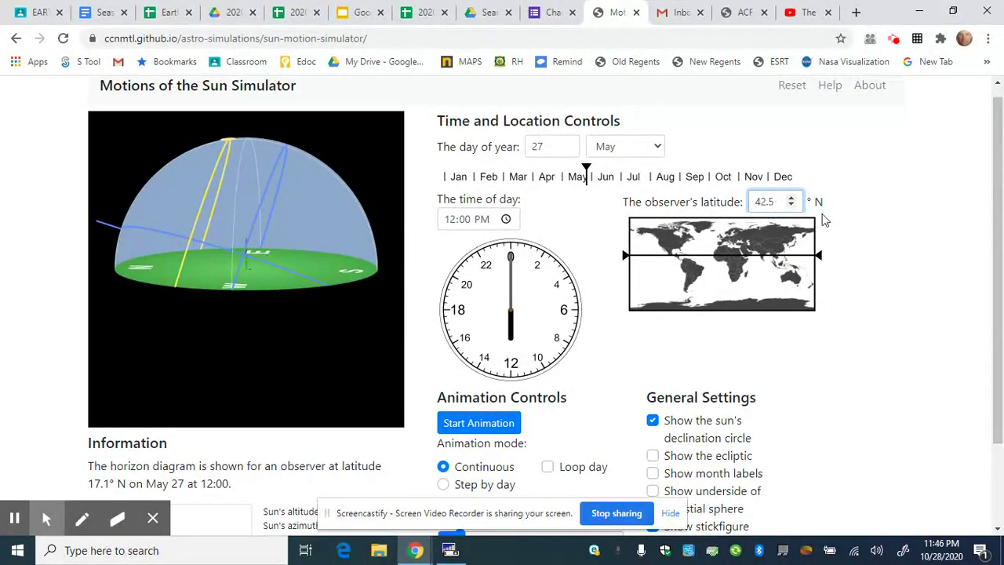
type(".5")
left_click(860, 233)
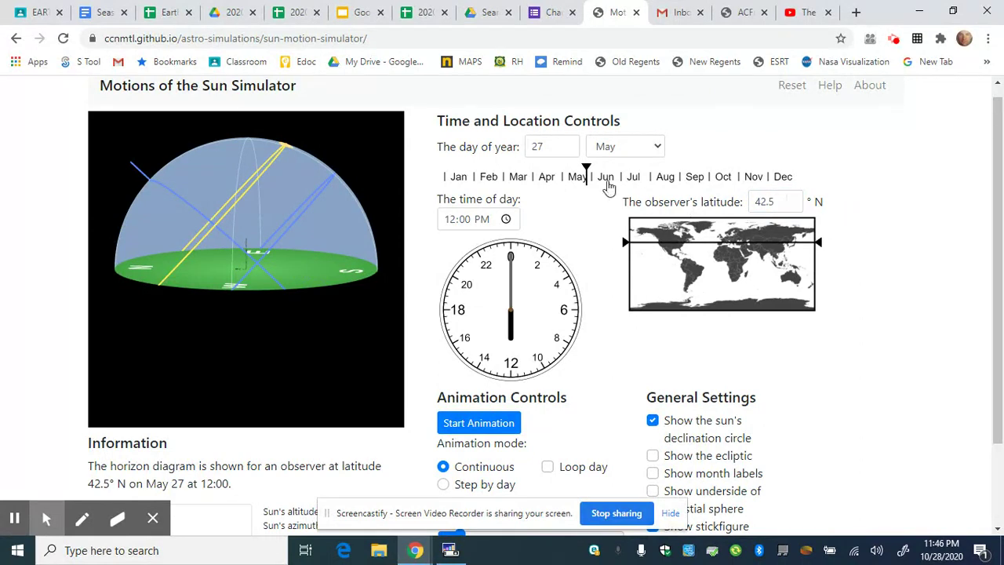
left_click(579, 167)
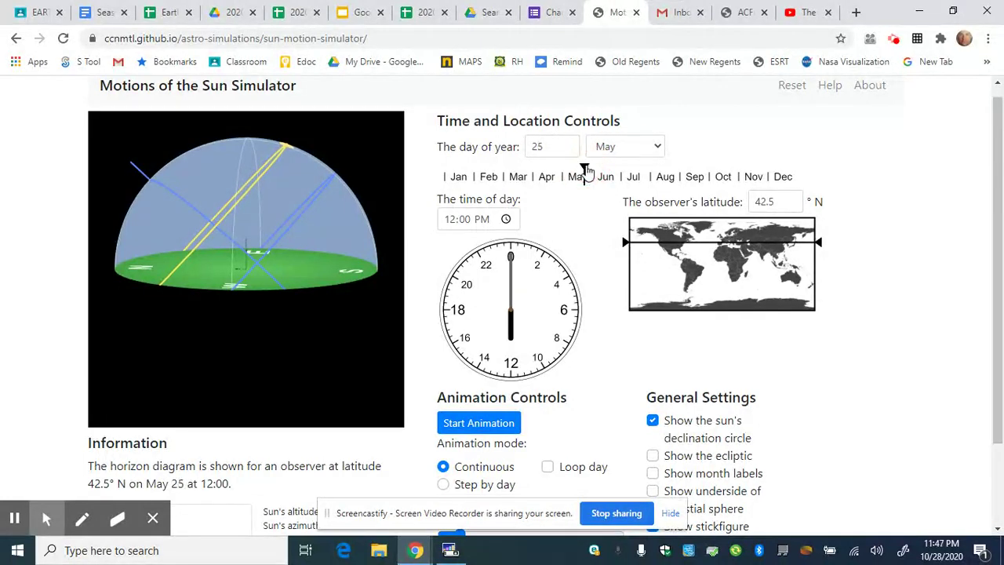
Set the date to May 12 using the month list and the day spinner.
left_click_drag(587, 171, 653, 171)
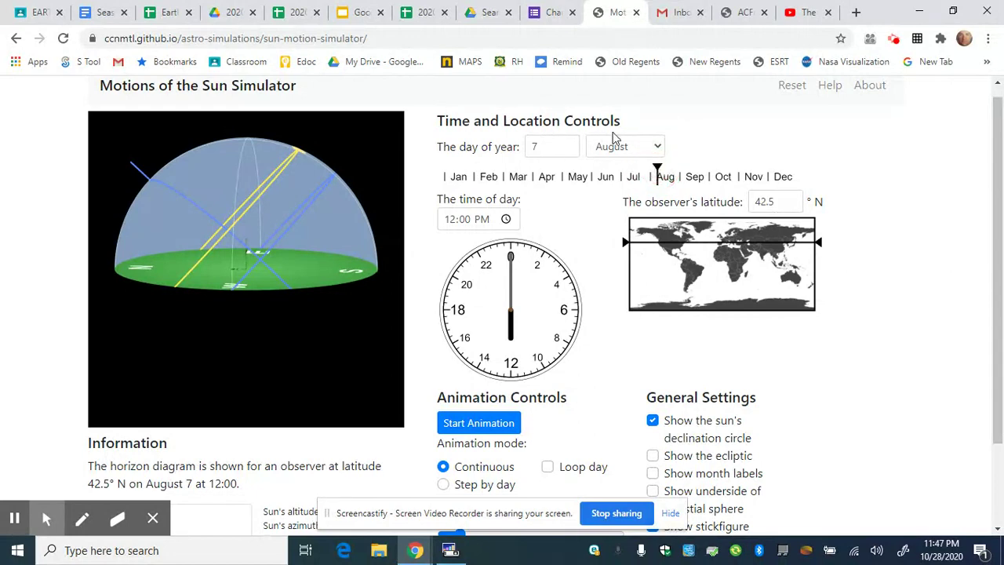
left_click(658, 148)
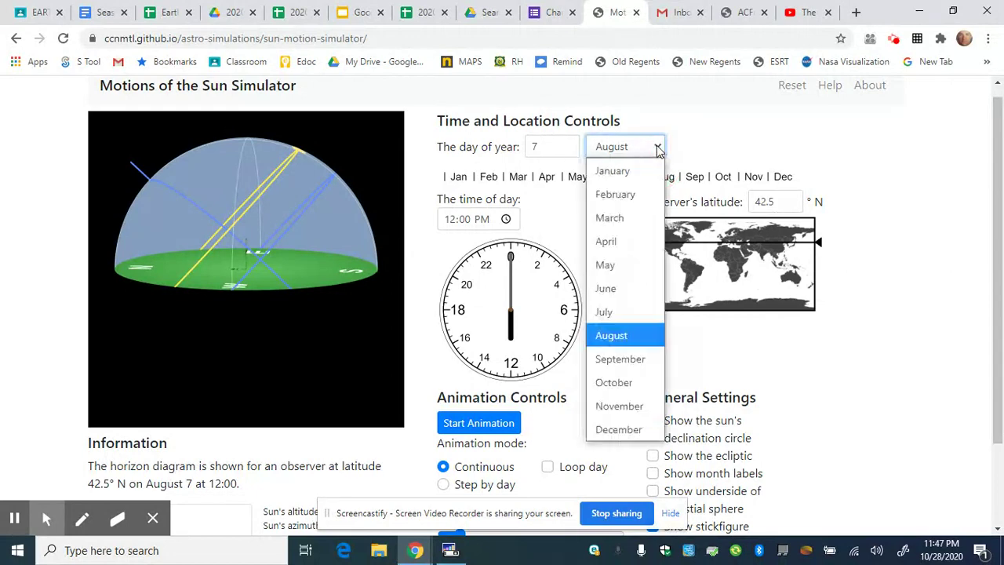
left_click(603, 267)
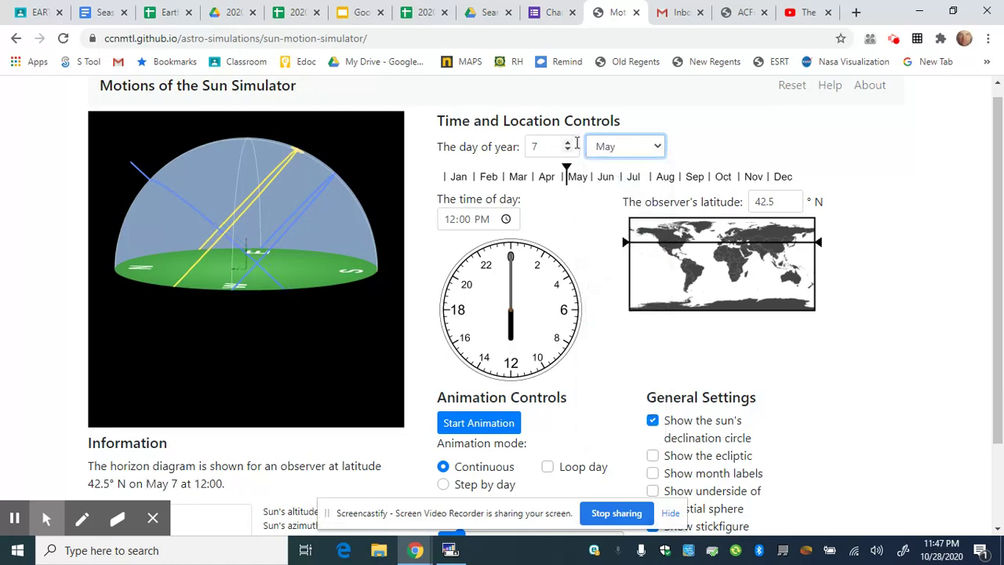
left_click(568, 143)
left_click(569, 143)
left_click(569, 143)
left_click(569, 142)
left_click(569, 144)
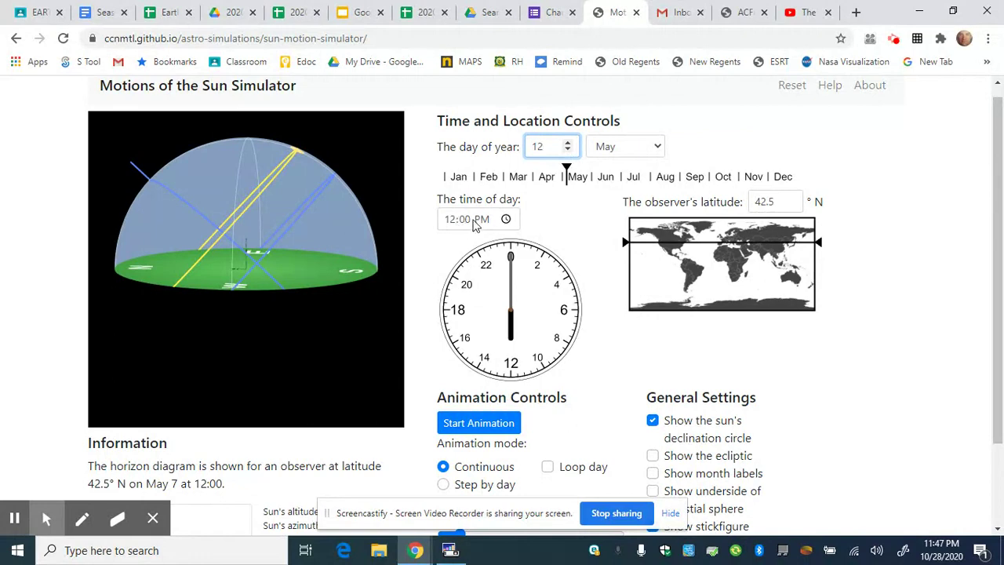
left_click(511, 266)
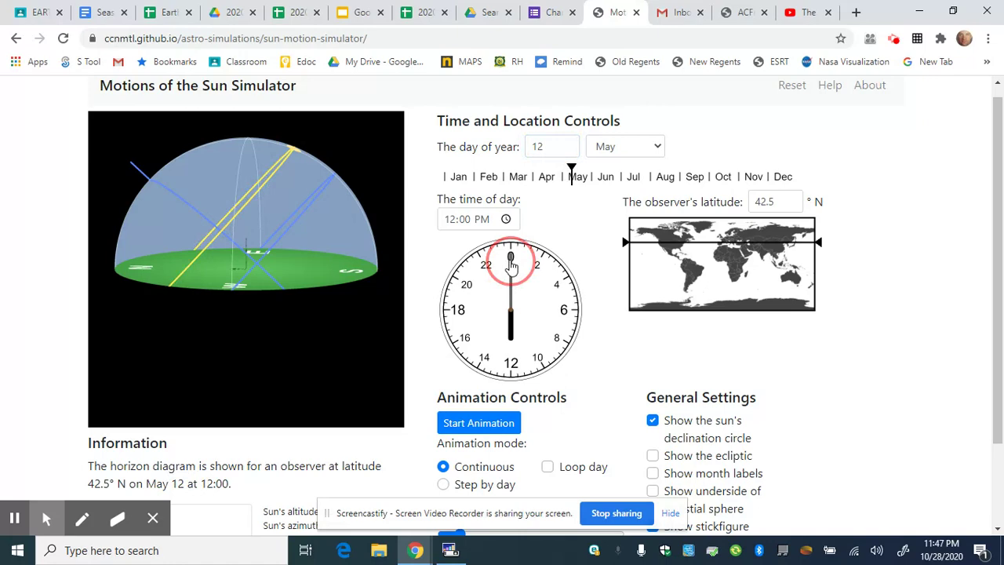
Set the 24-hour clock hand to 11:59 AM, with the date showing May 7.
mouse_move(511, 266)
left_mouse_down()
mouse_move(538, 280)
mouse_move(557, 320)
mouse_move(504, 347)
mouse_move(485, 328)
mouse_move(477, 296)
mouse_move(511, 279)
mouse_move(541, 293)
mouse_move(521, 269)
mouse_move(480, 279)
mouse_move(469, 322)
mouse_move(522, 363)
mouse_move(560, 331)
mouse_move(547, 272)
mouse_move(518, 258)
mouse_move(512, 276)
left_mouse_up()
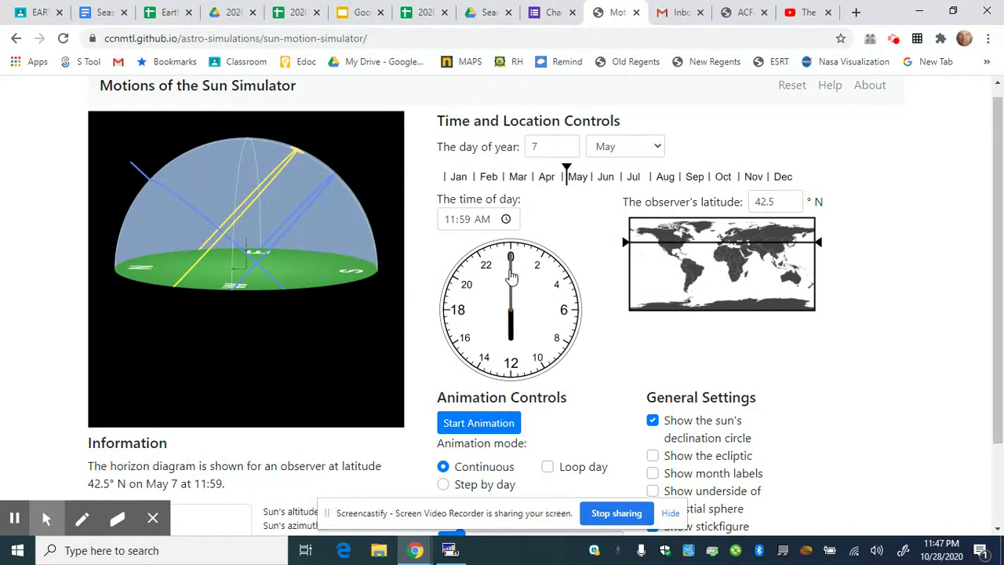
scroll(401, 367, "down", 1)
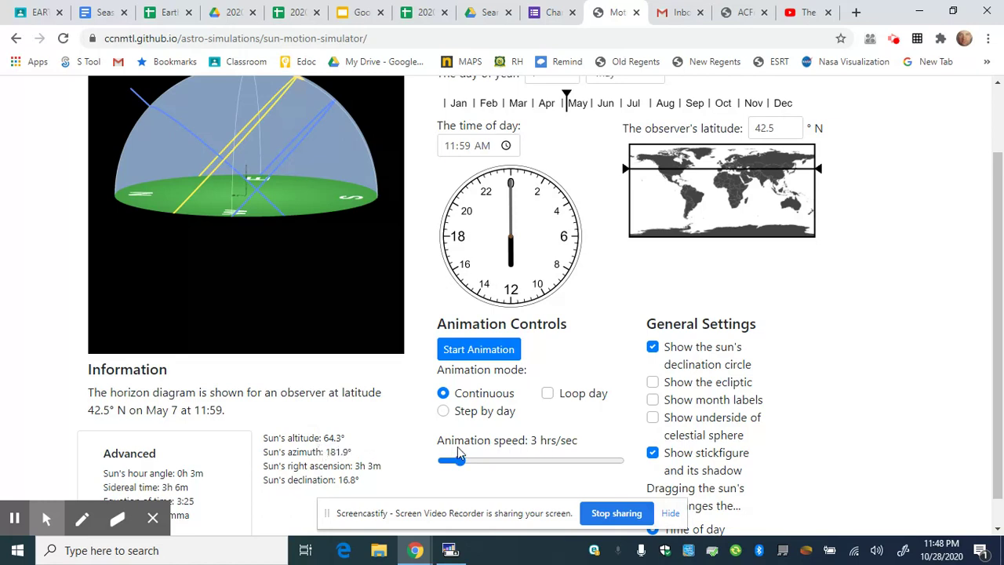
Start the sun animation and raise the animation speed to 9.5 hrs/sec.
scroll(452, 384, "up", 1)
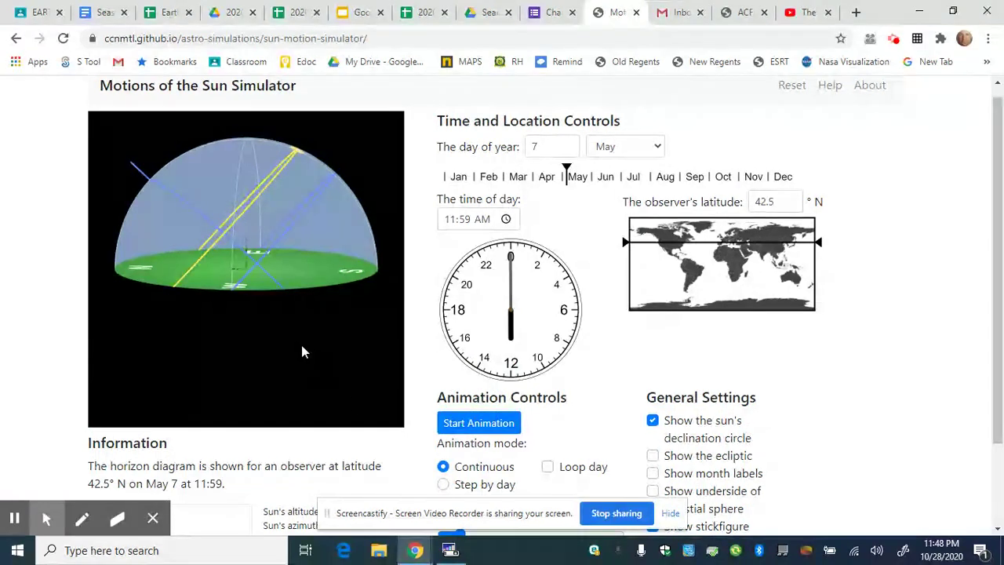
left_click(486, 428)
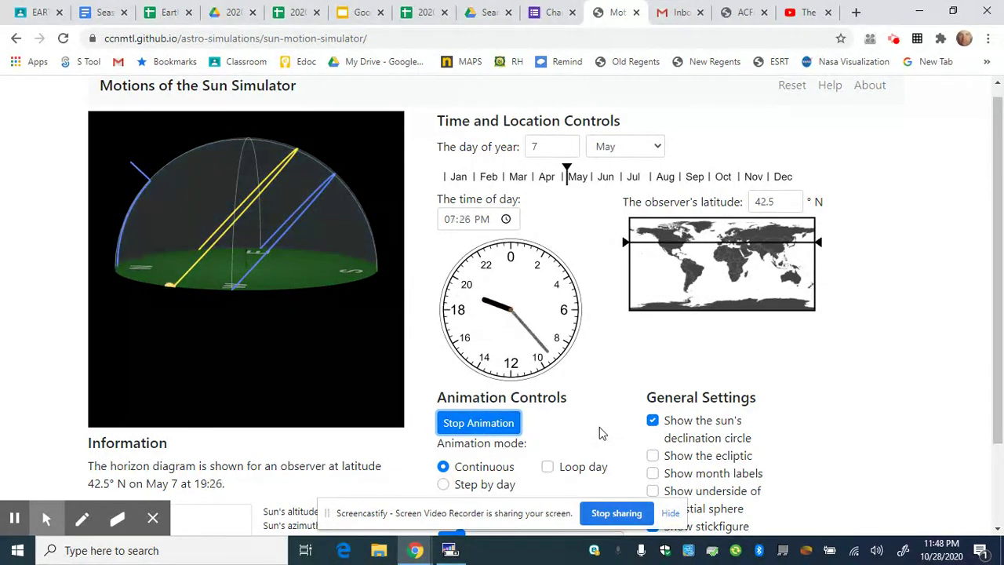
scroll(599, 430, "down", 1)
mouse_move(460, 462)
left_mouse_down()
mouse_move(556, 462)
mouse_move(454, 466)
left_mouse_up()
Pause the animation just after sunrise, then again after sunset at 7:34 PM.
scroll(392, 314, "up", 1)
left_click_drag(368, 172, 200, 212)
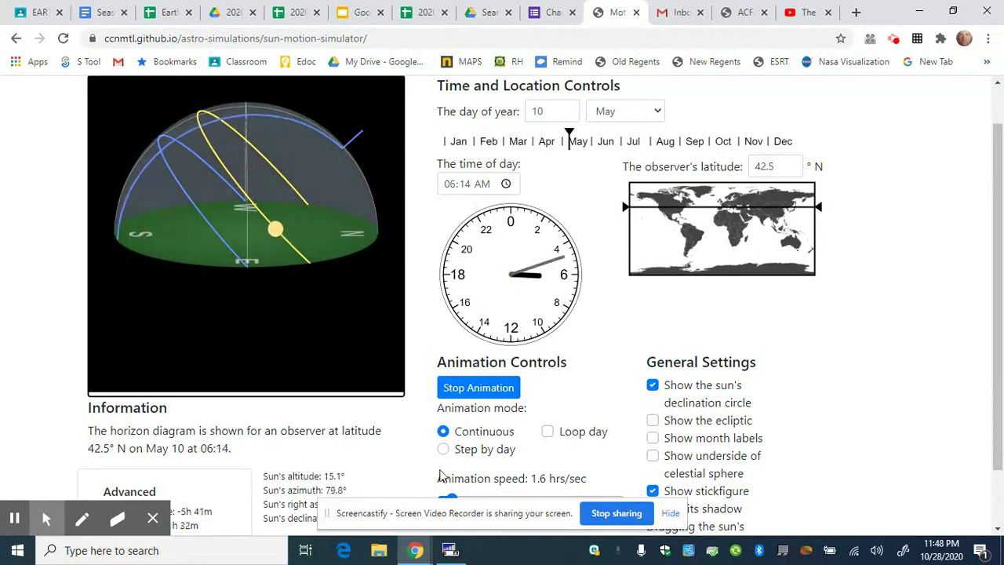
left_click(477, 390)
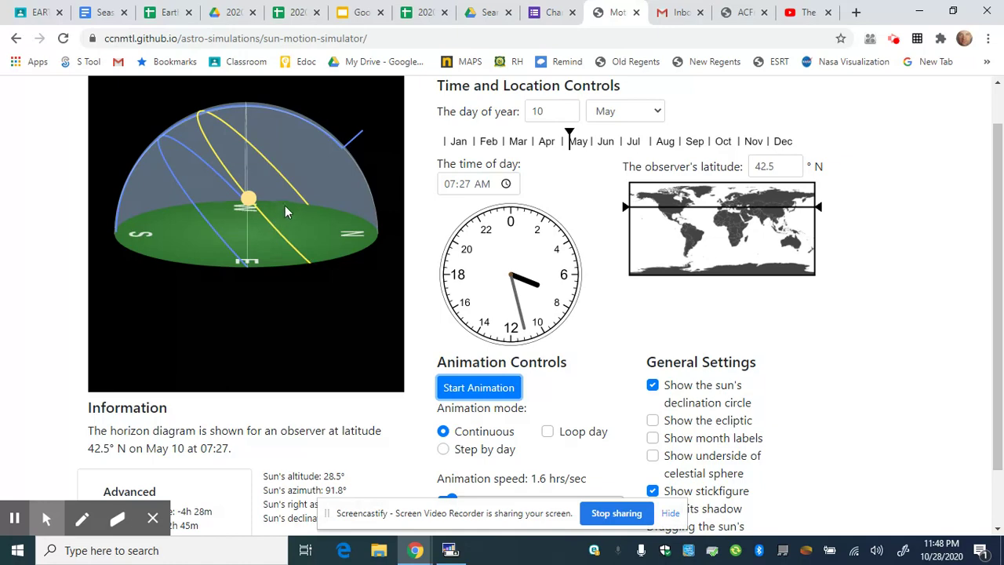
left_click(496, 394)
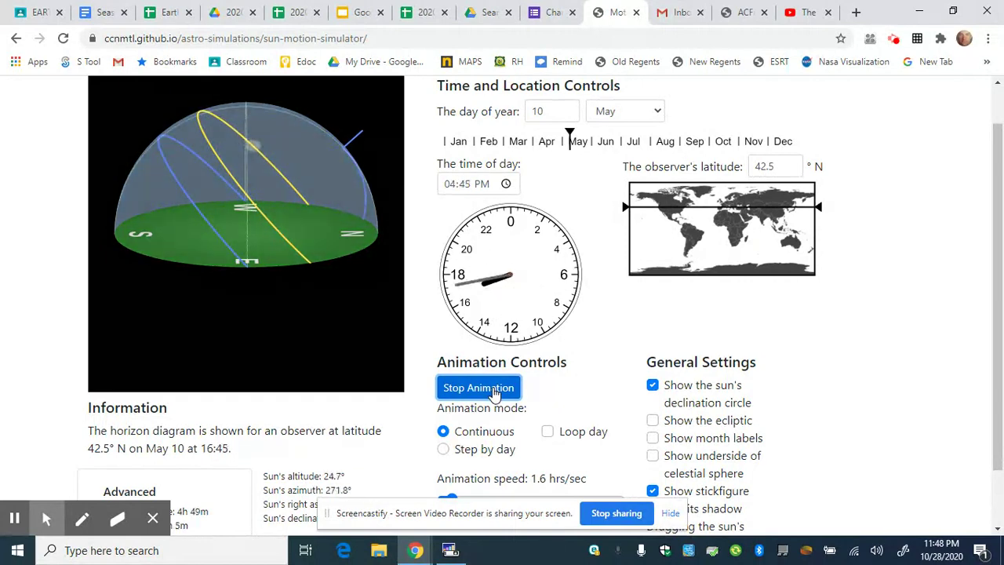
left_click(494, 394)
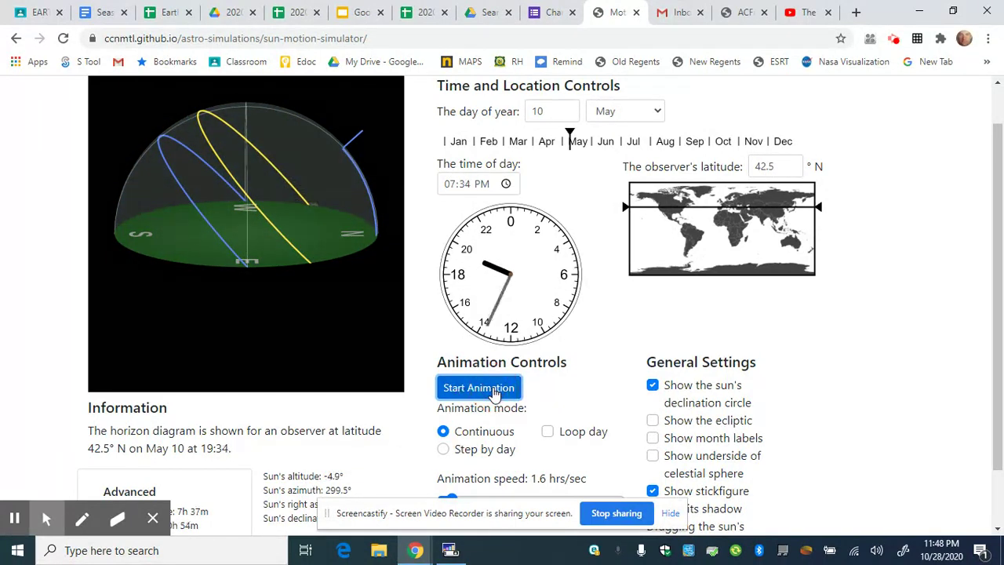